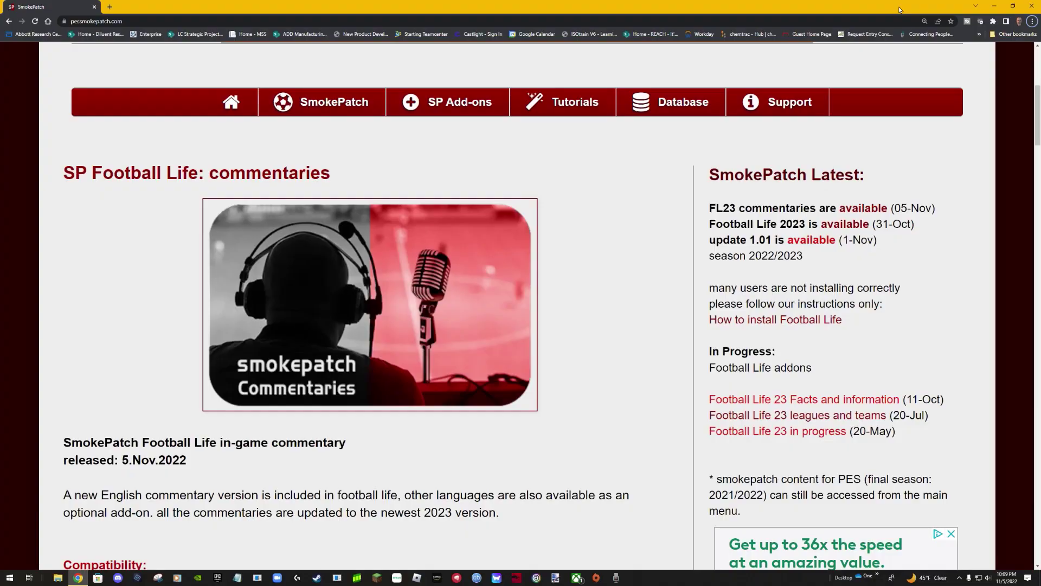
Open the SP Football Life commentaries post and scroll down toward its Continue link.
{"action": "left_click", "coordinate": [283, 173]}
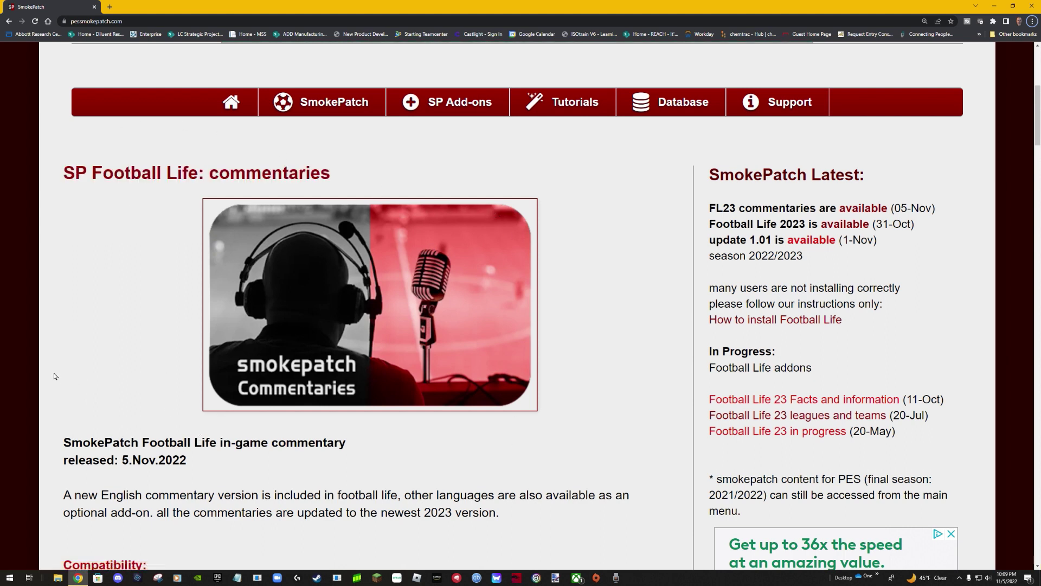
{"action": "scroll", "coordinate": [54, 376], "scroll_direction": "down", "scroll_amount": 5}
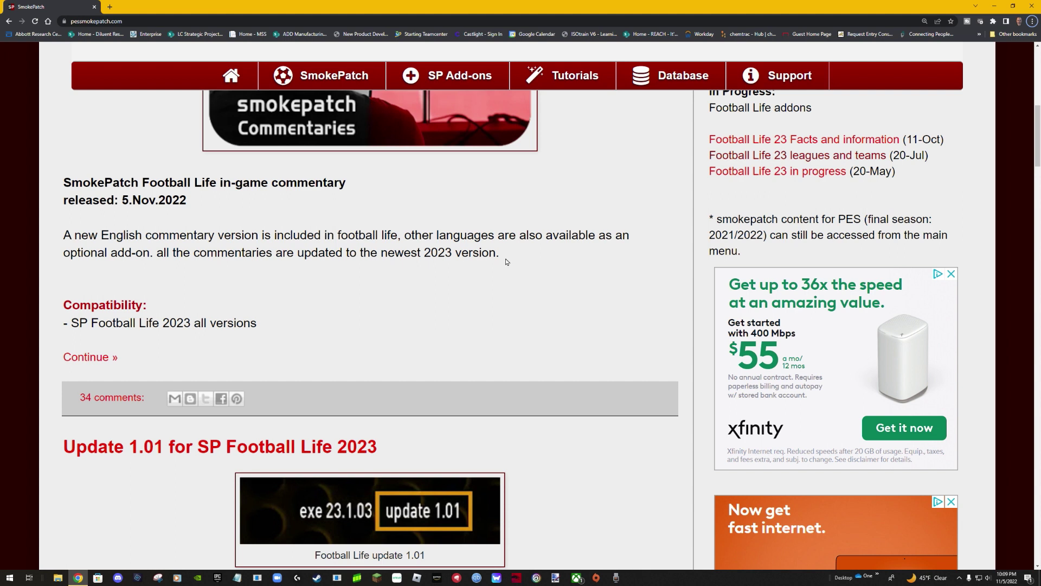
Continue to the full post, dismiss the ad, and scroll through the commentary languages.
{"action": "left_click", "coordinate": [95, 358]}
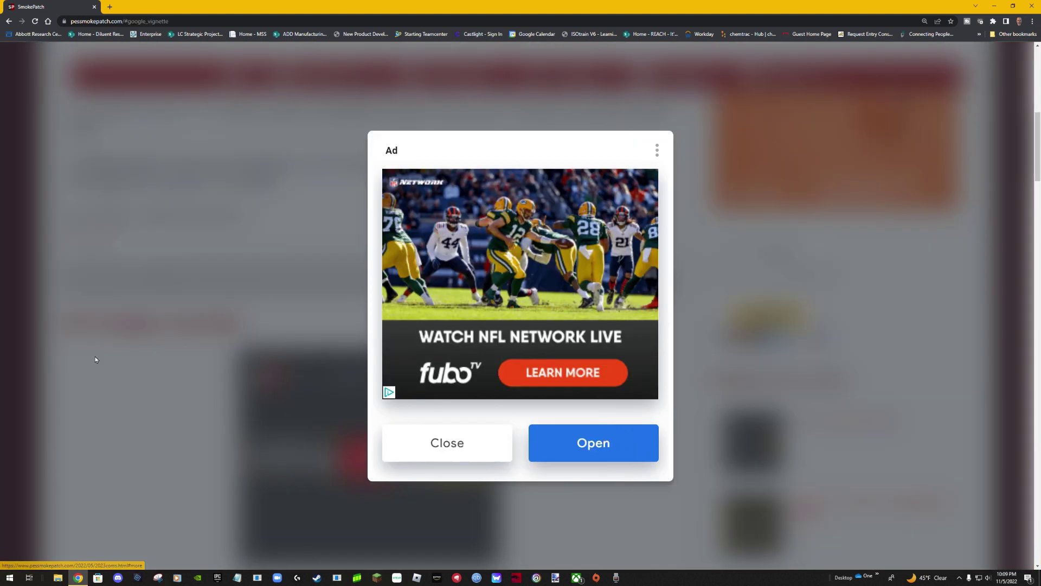
{"action": "left_click", "coordinate": [437, 442]}
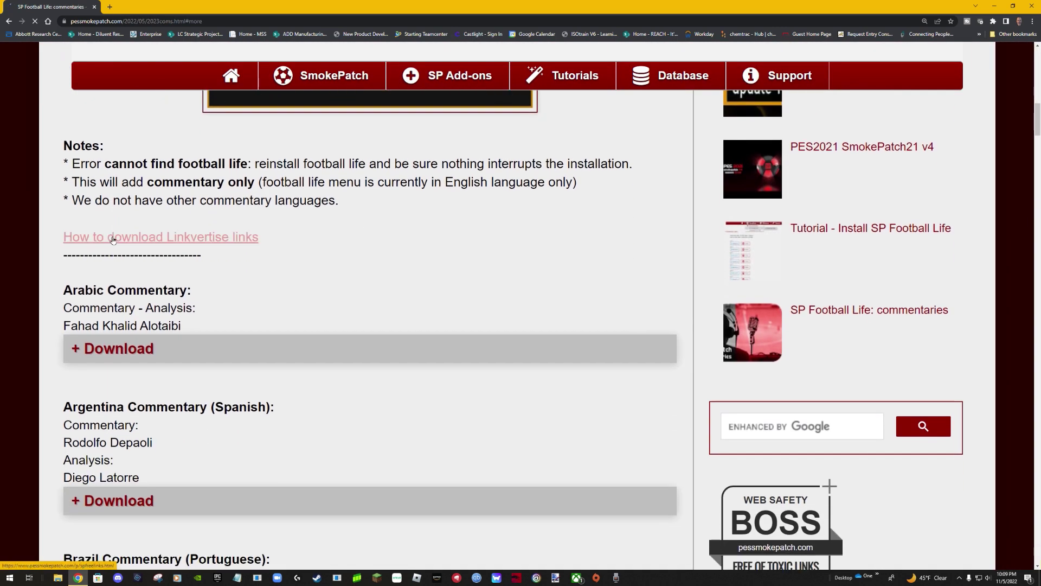
{"action": "scroll", "coordinate": [163, 298], "scroll_direction": "down", "scroll_amount": 6}
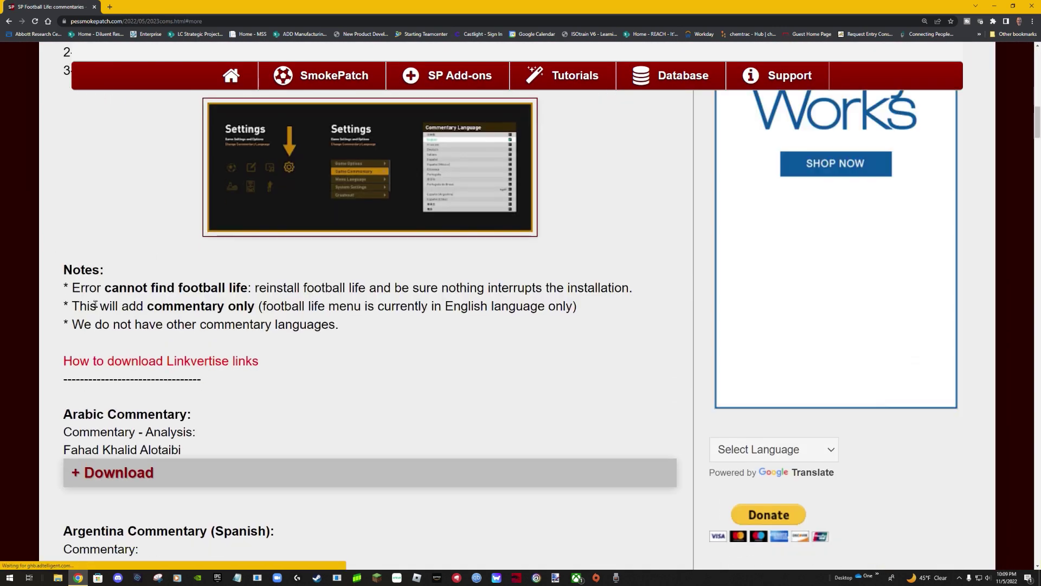
{"action": "scroll", "coordinate": [256, 337], "scroll_direction": "down", "scroll_amount": 7}
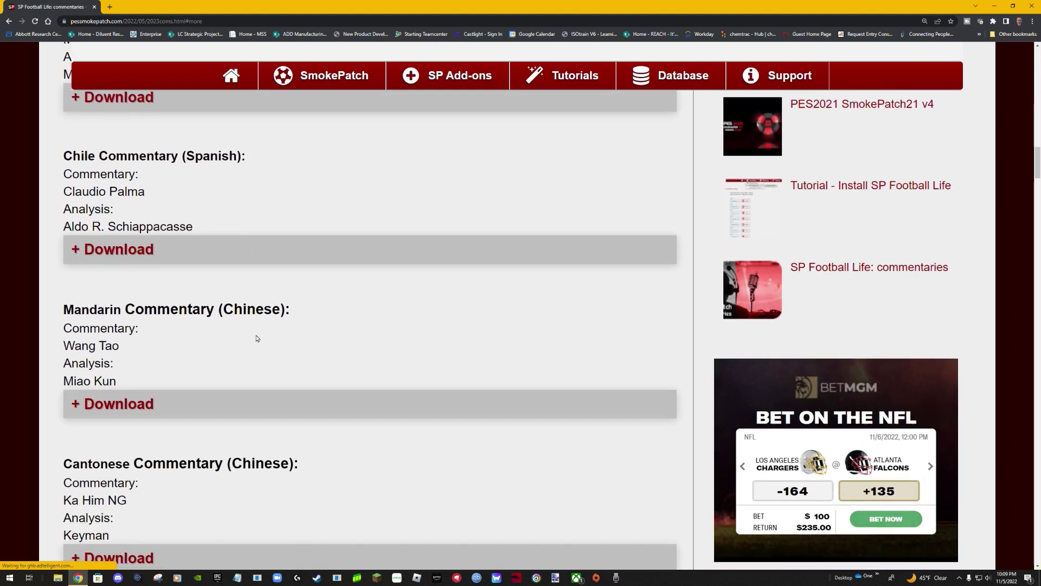
{"action": "scroll", "coordinate": [257, 338], "scroll_direction": "down", "scroll_amount": 6}
{"action": "scroll", "coordinate": [257, 338], "scroll_direction": "down", "scroll_amount": 7}
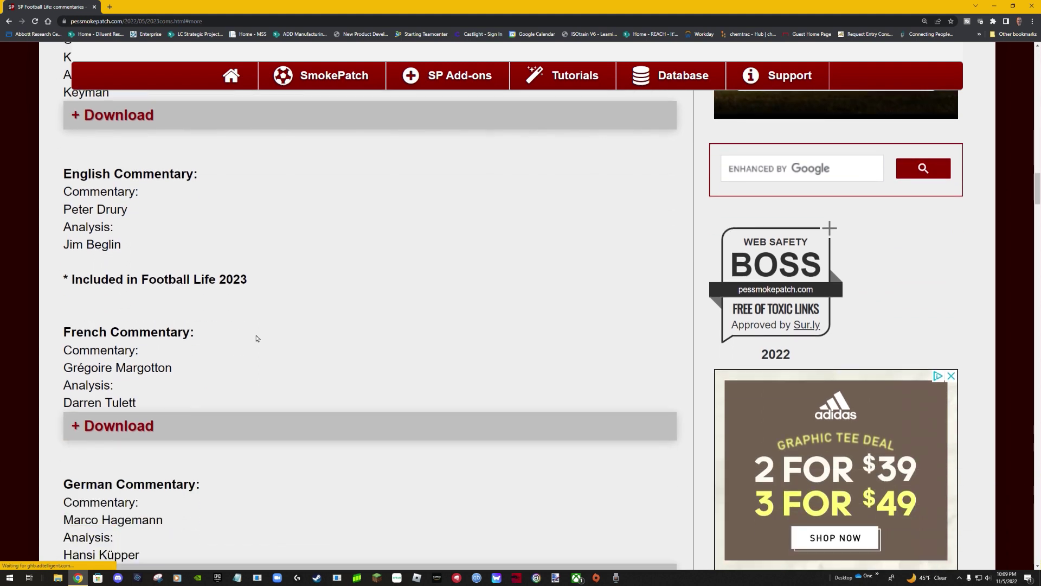
{"action": "scroll", "coordinate": [257, 338], "scroll_direction": "down", "scroll_amount": 6}
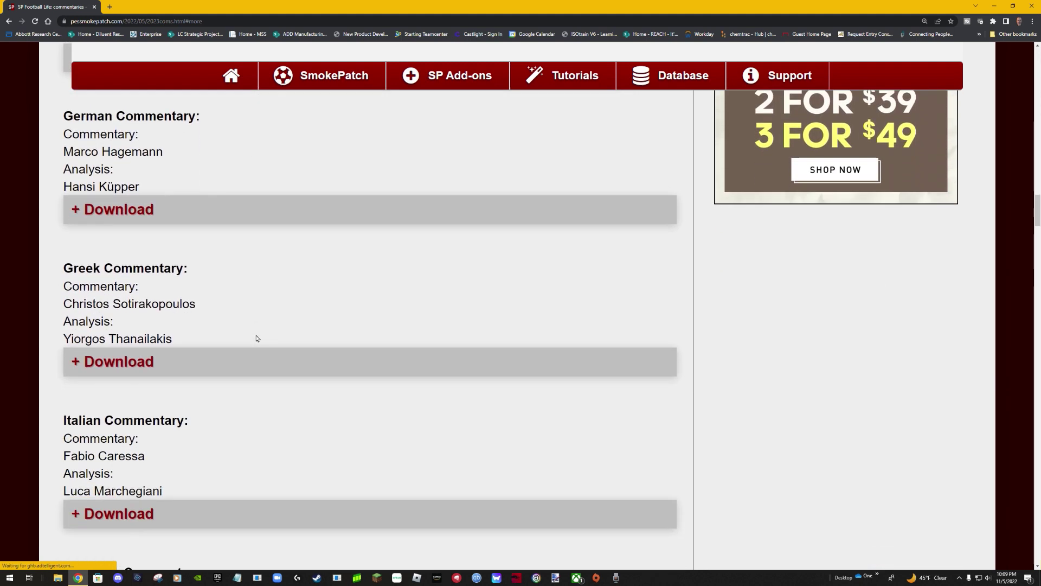
{"action": "scroll", "coordinate": [257, 338], "scroll_direction": "down", "scroll_amount": 6}
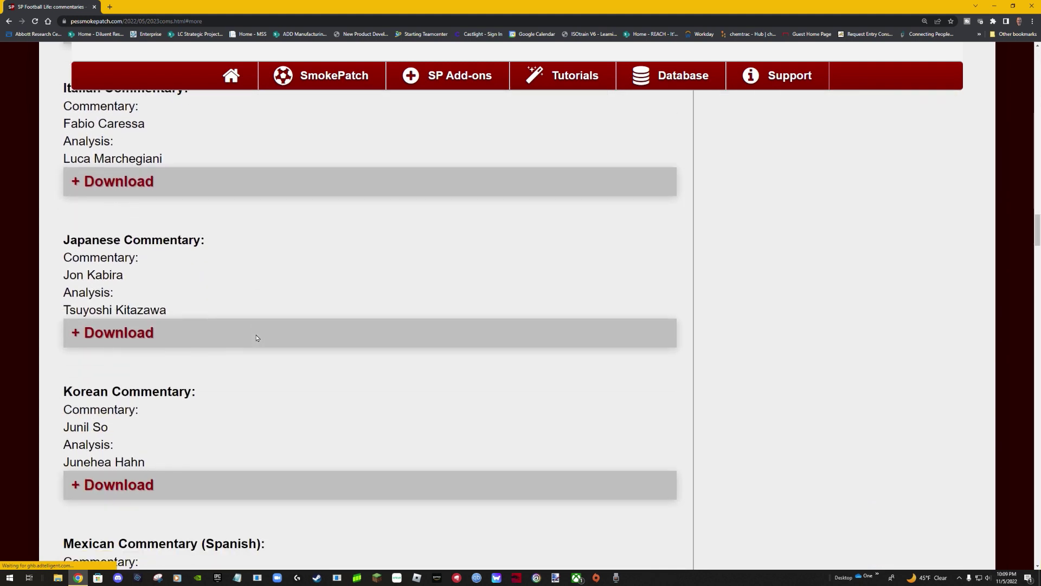
{"action": "scroll", "coordinate": [256, 337], "scroll_direction": "down", "scroll_amount": 4}
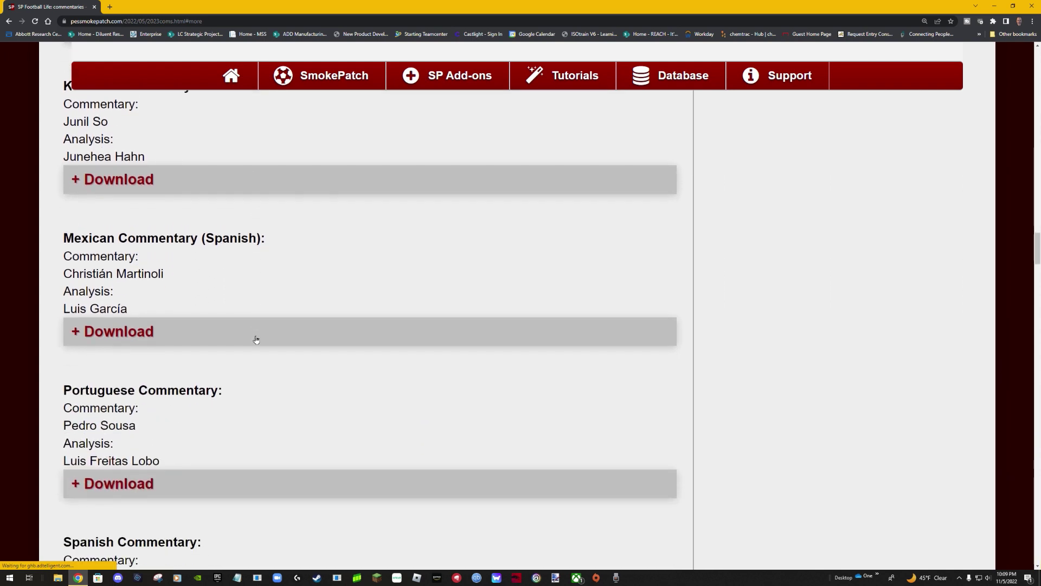
{"action": "scroll", "coordinate": [257, 339], "scroll_direction": "down", "scroll_amount": 3}
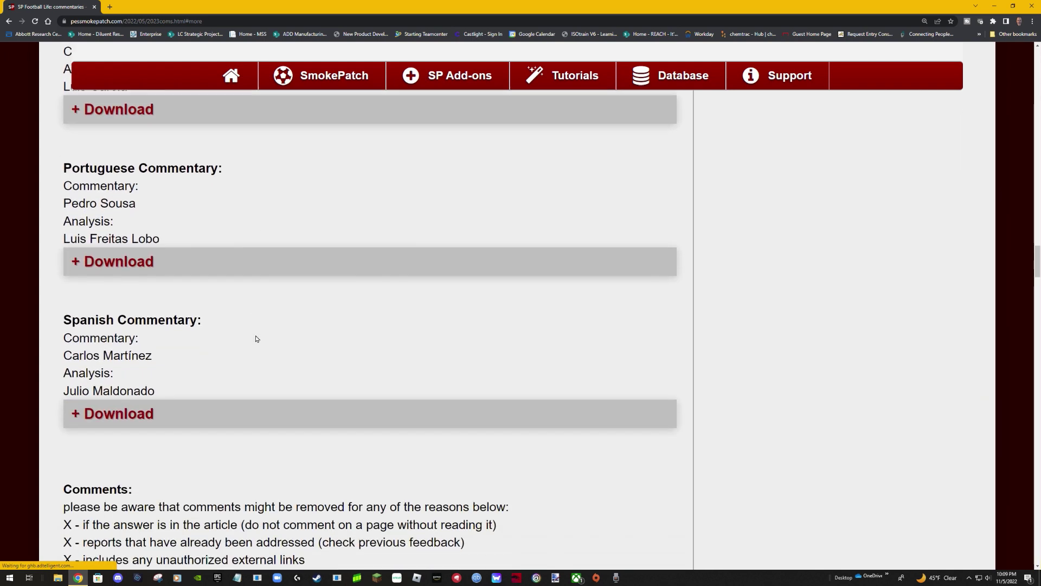
Scroll back up to the Argentina Commentary (Spanish) download section.
{"action": "scroll", "coordinate": [257, 339], "scroll_direction": "up", "scroll_amount": 9}
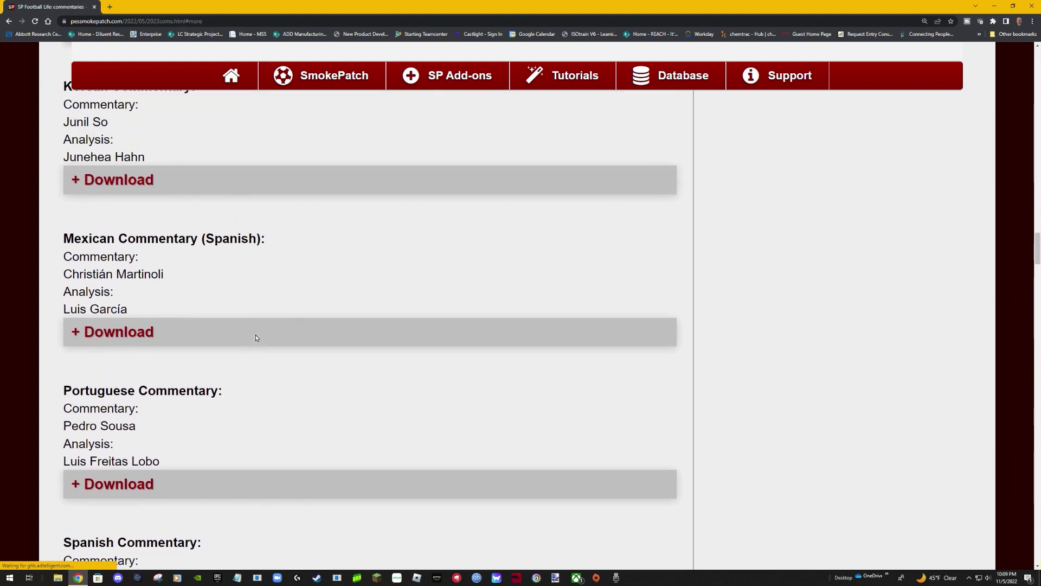
{"action": "scroll", "coordinate": [257, 338], "scroll_direction": "up", "scroll_amount": 6}
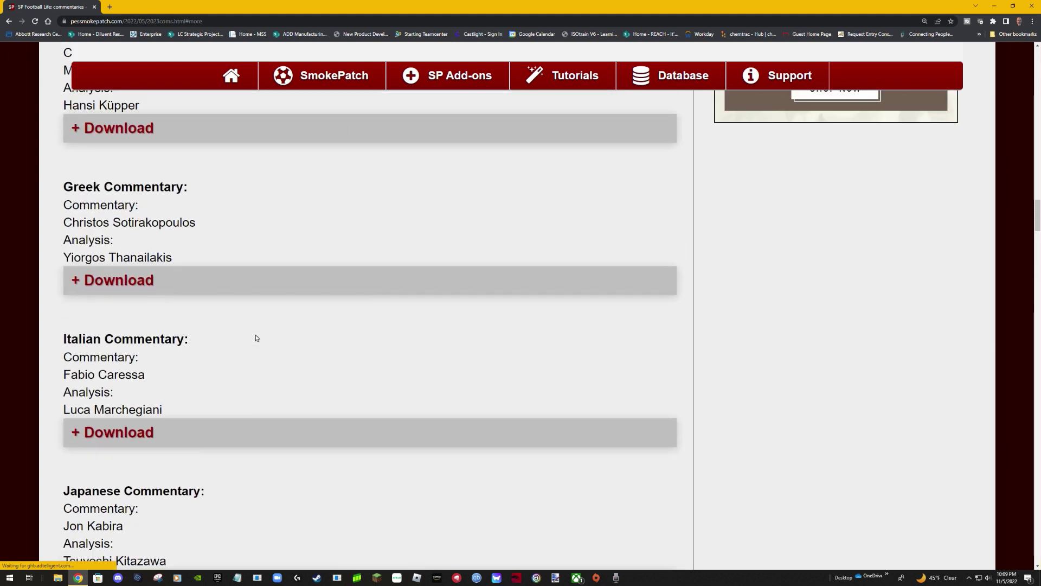
{"action": "scroll", "coordinate": [257, 338], "scroll_direction": "up", "scroll_amount": 5}
{"action": "scroll", "coordinate": [256, 338], "scroll_direction": "up", "scroll_amount": 8}
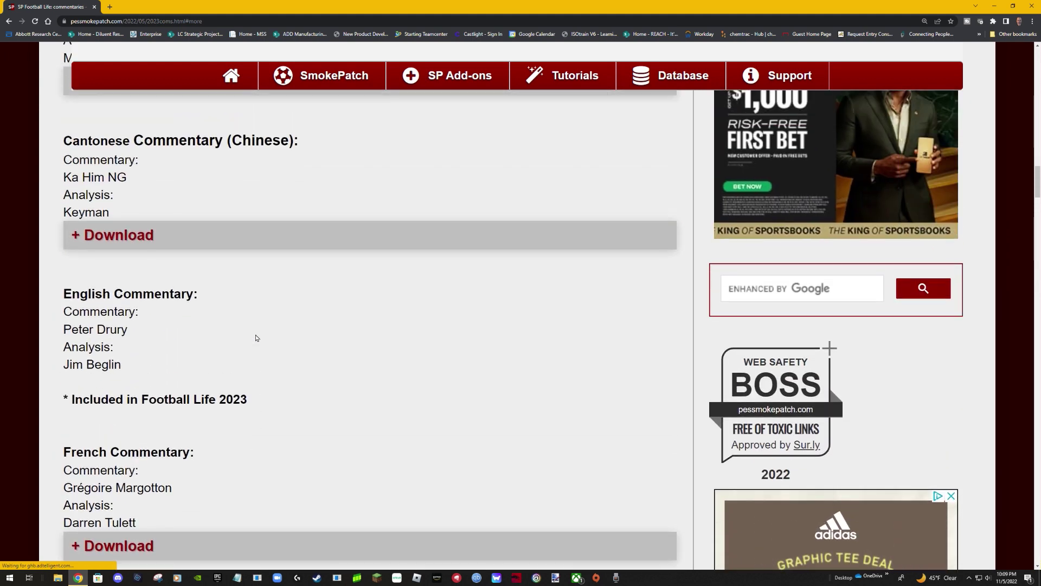
{"action": "scroll", "coordinate": [257, 337], "scroll_direction": "up", "scroll_amount": 7}
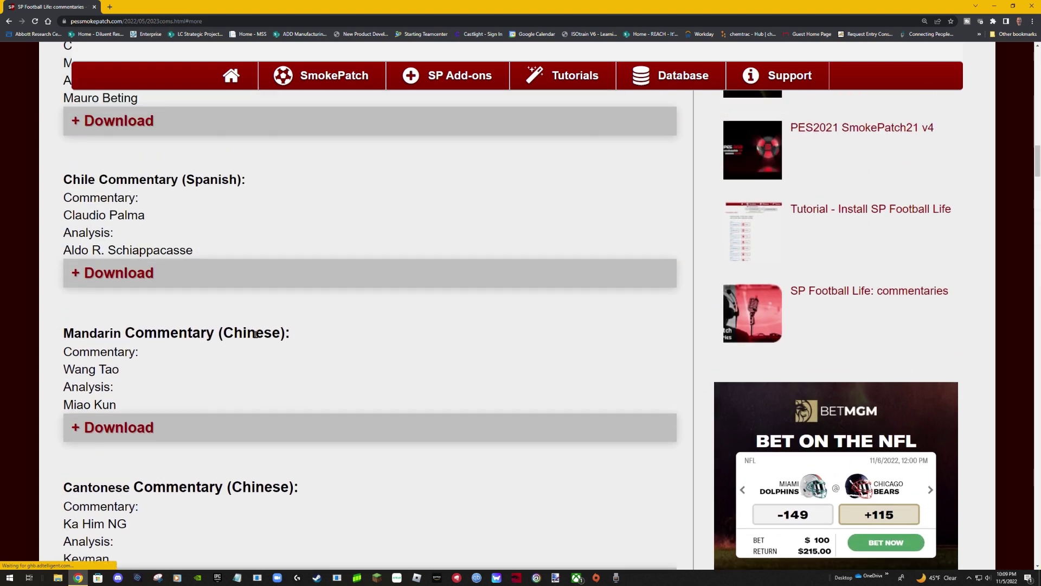
{"action": "scroll", "coordinate": [257, 338], "scroll_direction": "up", "scroll_amount": 3}
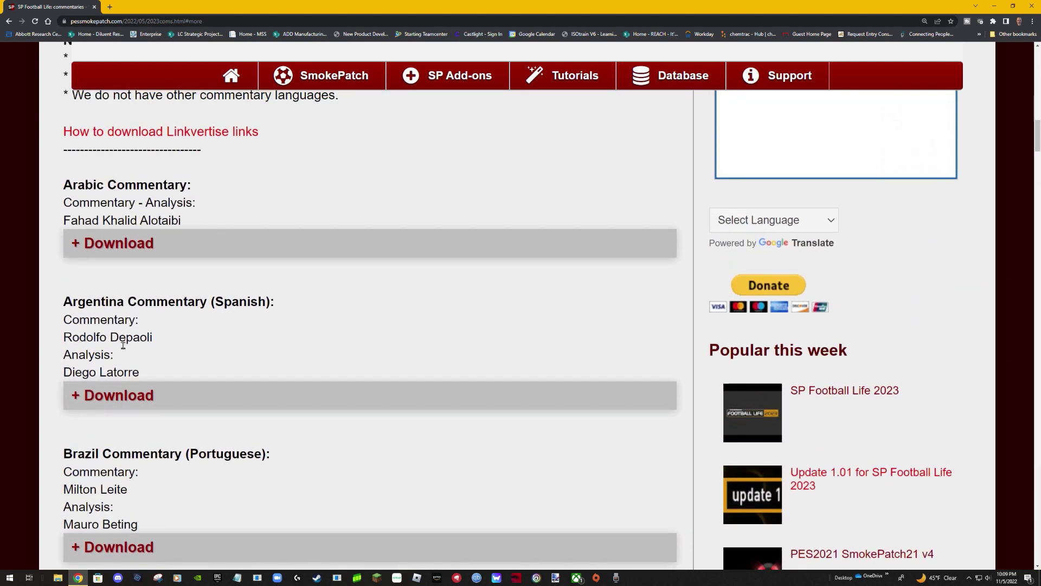
Download the 837.18MB com23_ags.rar Argentina commentary from MediaFire via Linkvertise.
{"action": "left_click", "coordinate": [128, 399]}
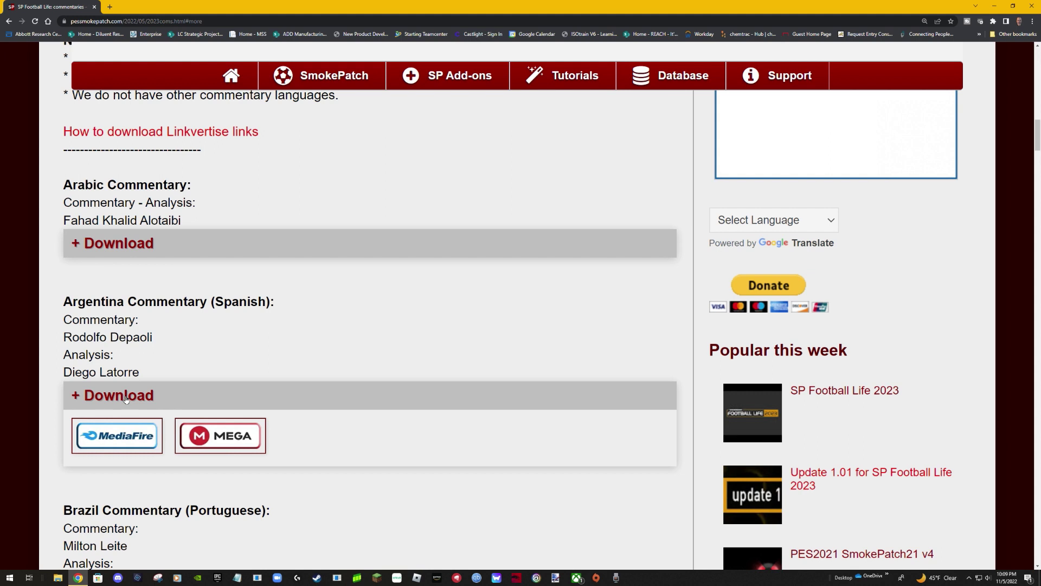
{"action": "left_click", "coordinate": [130, 438]}
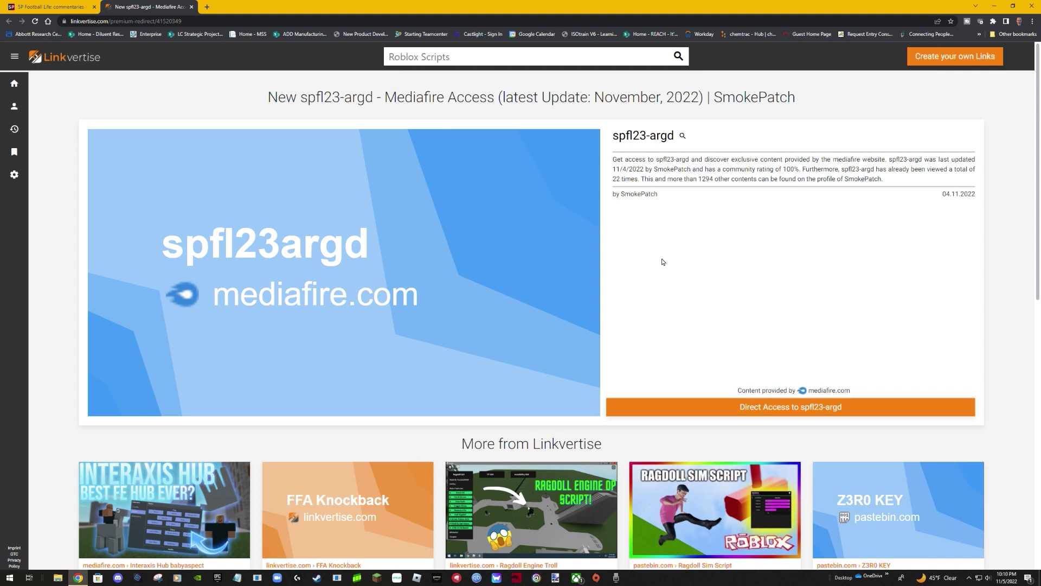
{"action": "left_click", "coordinate": [797, 408]}
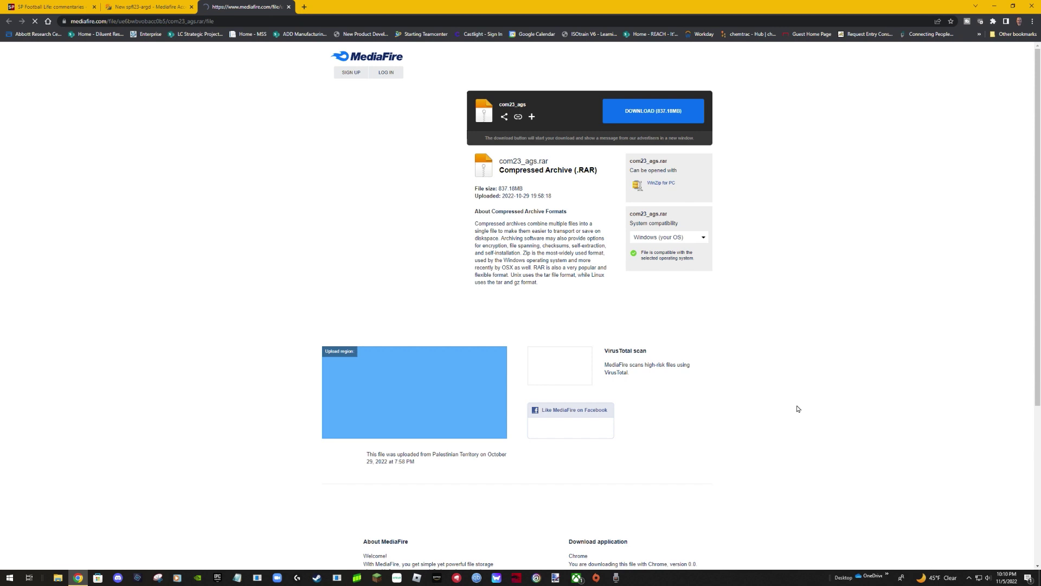
{"action": "left_click", "coordinate": [664, 112]}
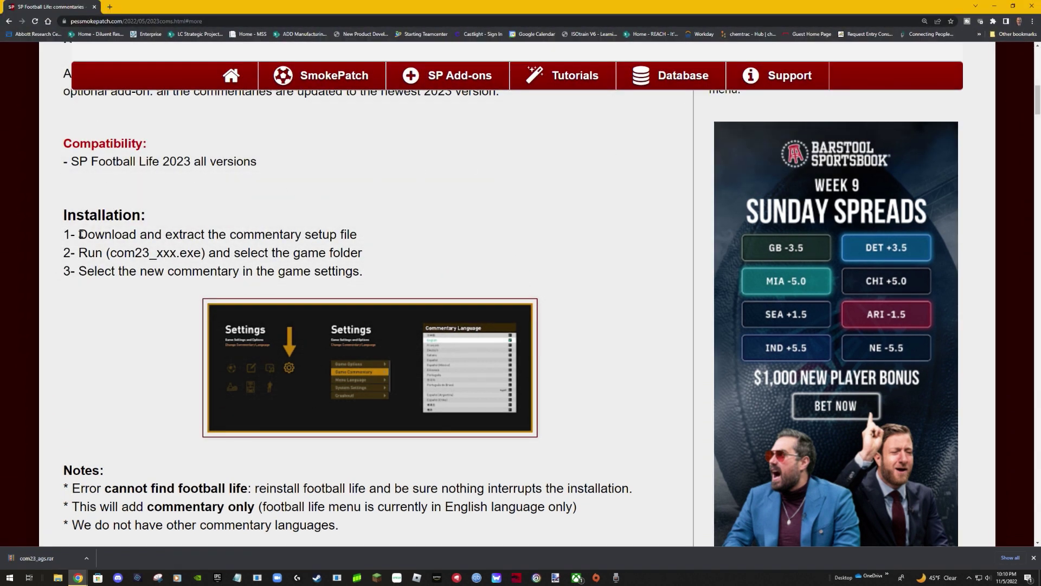
Highlight the first two installation steps, then enlarge and close the game settings screenshot.
{"action": "left_click_drag", "start_coordinate": [85, 234], "coordinate": [233, 233]}
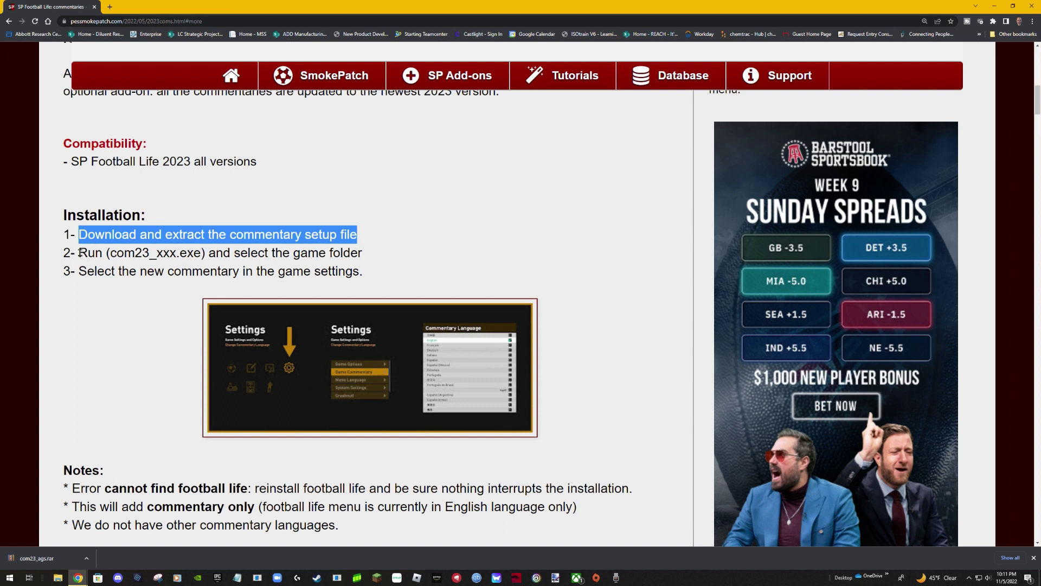
{"action": "left_click_drag", "start_coordinate": [80, 252], "coordinate": [369, 252]}
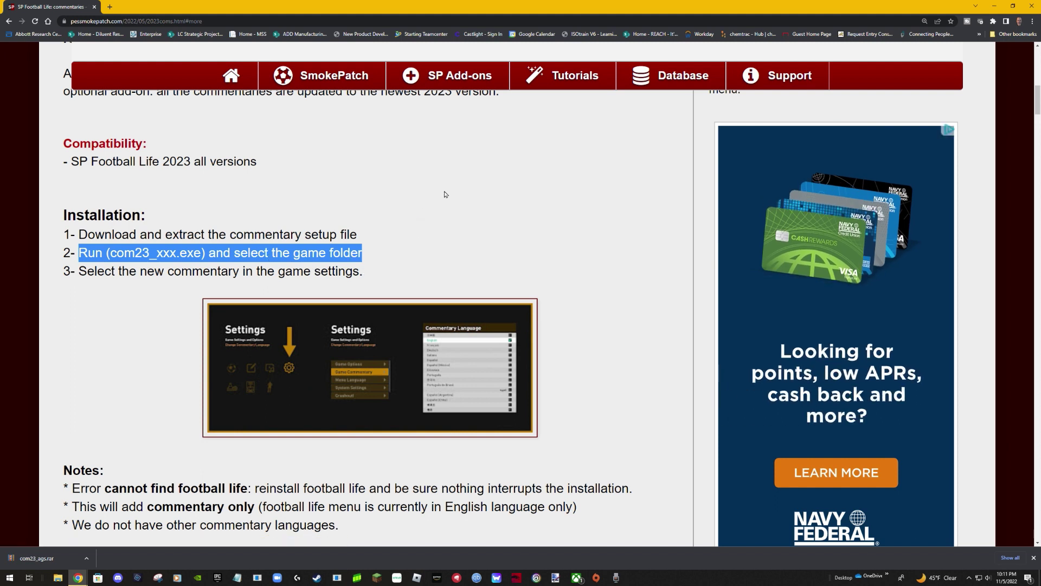
{"action": "left_click", "coordinate": [404, 331]}
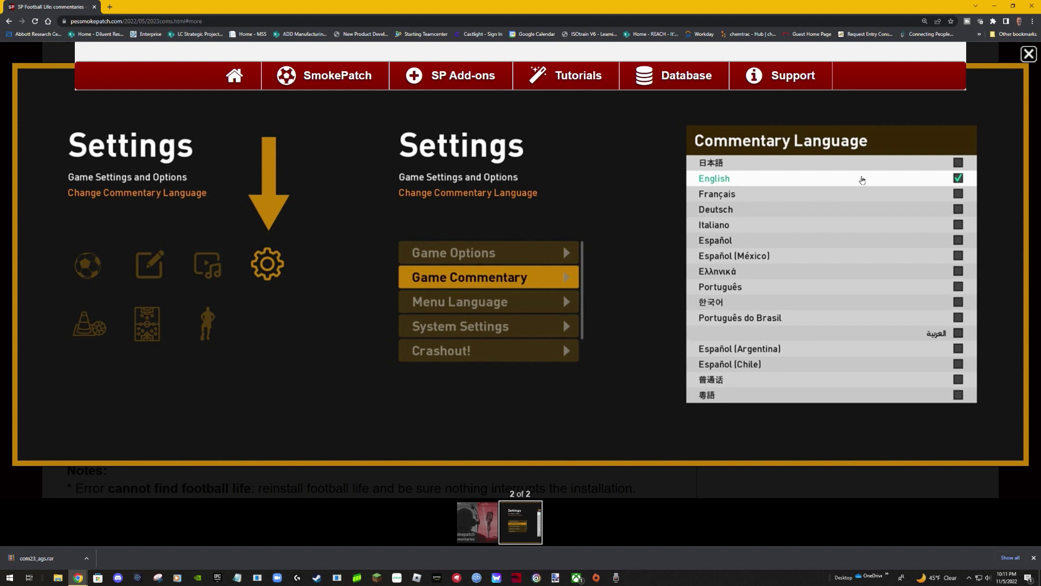
{"action": "left_click", "coordinate": [1027, 54]}
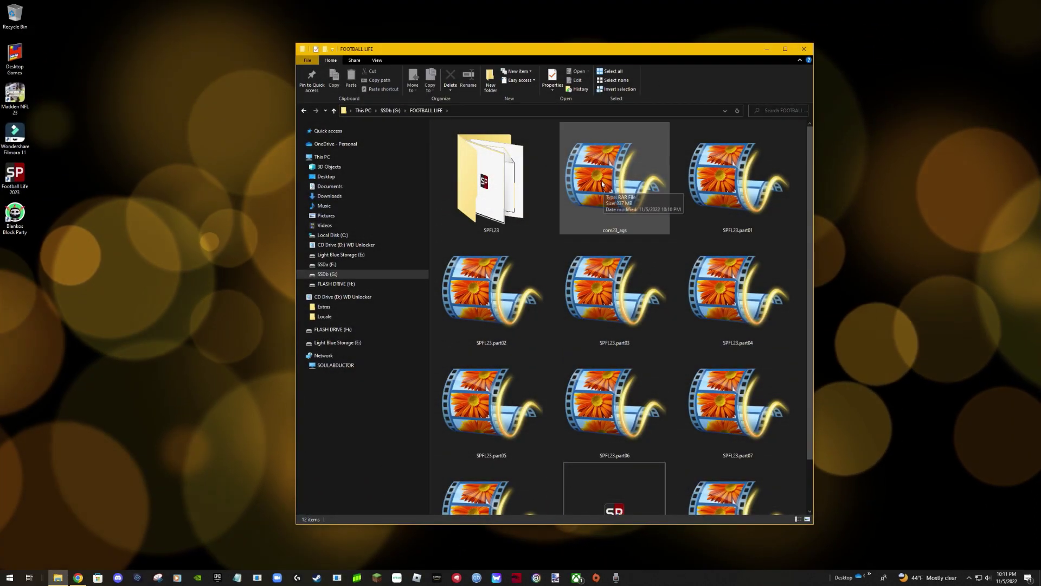
Extract com23_ags.rar with 7-Zip into a com23_ags folder and open that folder.
{"action": "left_click", "coordinate": [600, 181]}
{"action": "right_click", "coordinate": [601, 180]}
{"action": "mouse_move", "coordinate": [629, 205]}
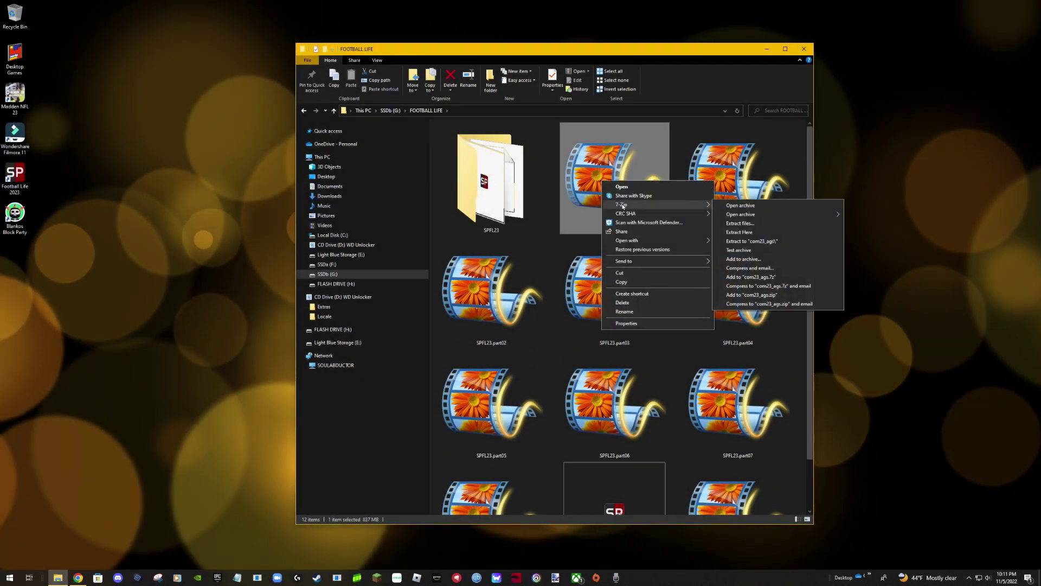
{"action": "left_click", "coordinate": [755, 240]}
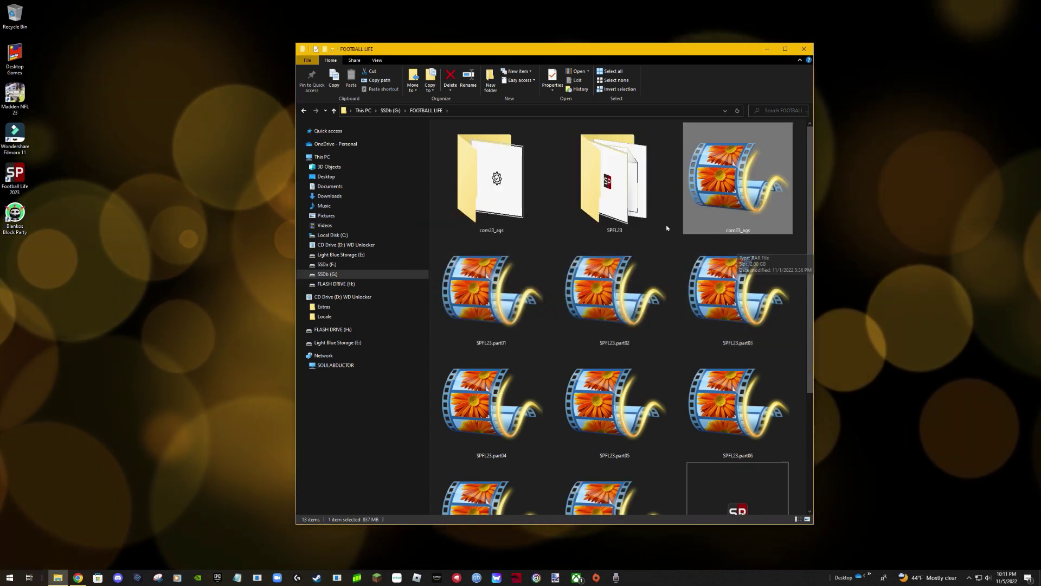
{"action": "double_click", "coordinate": [469, 170]}
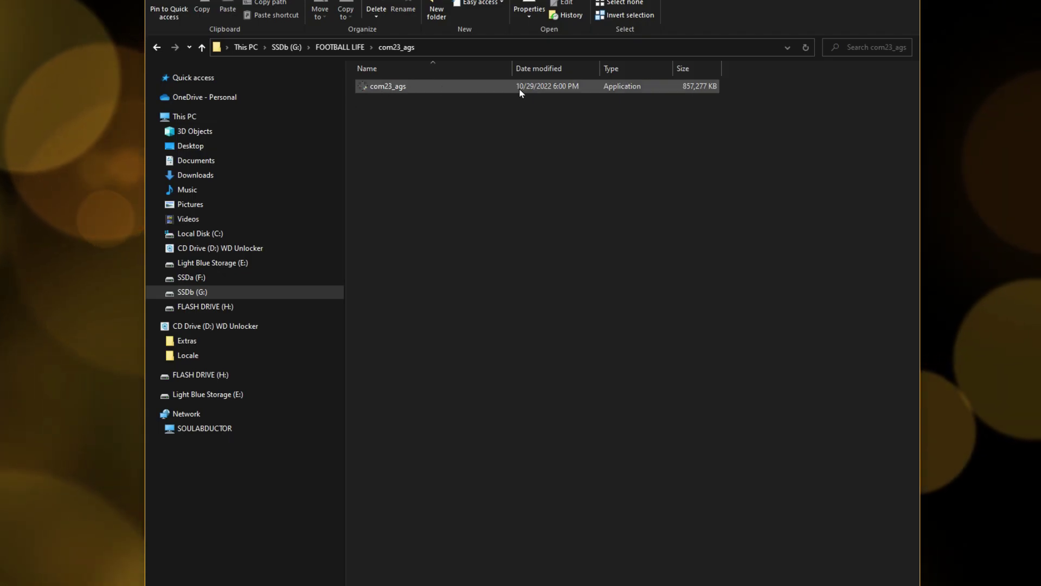
Run com23_ags.exe, approve the User Account Control prompt, and pass the Welcome page.
{"action": "left_click", "coordinate": [379, 88]}
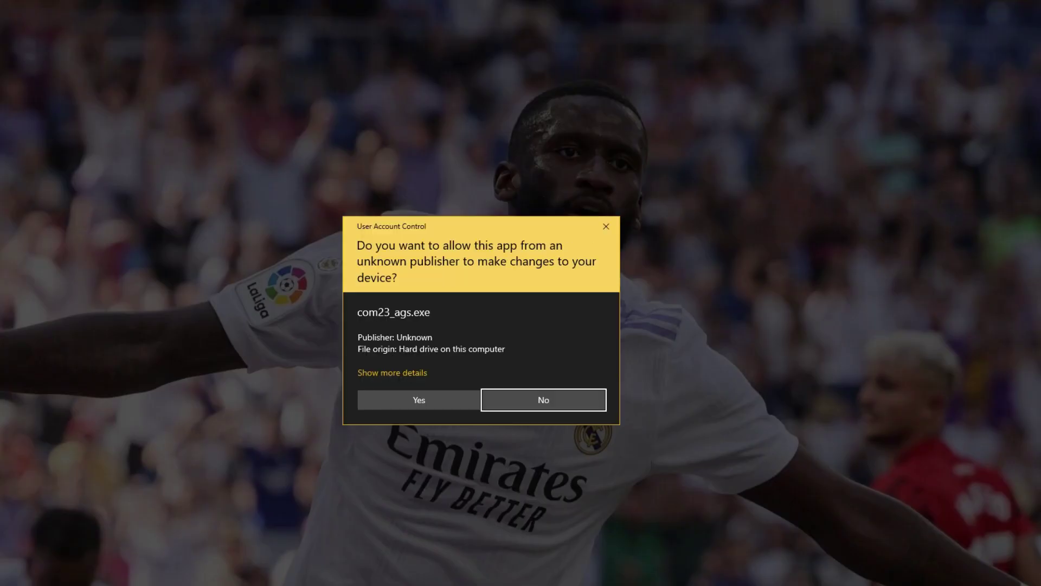
{"action": "left_click", "coordinate": [423, 399]}
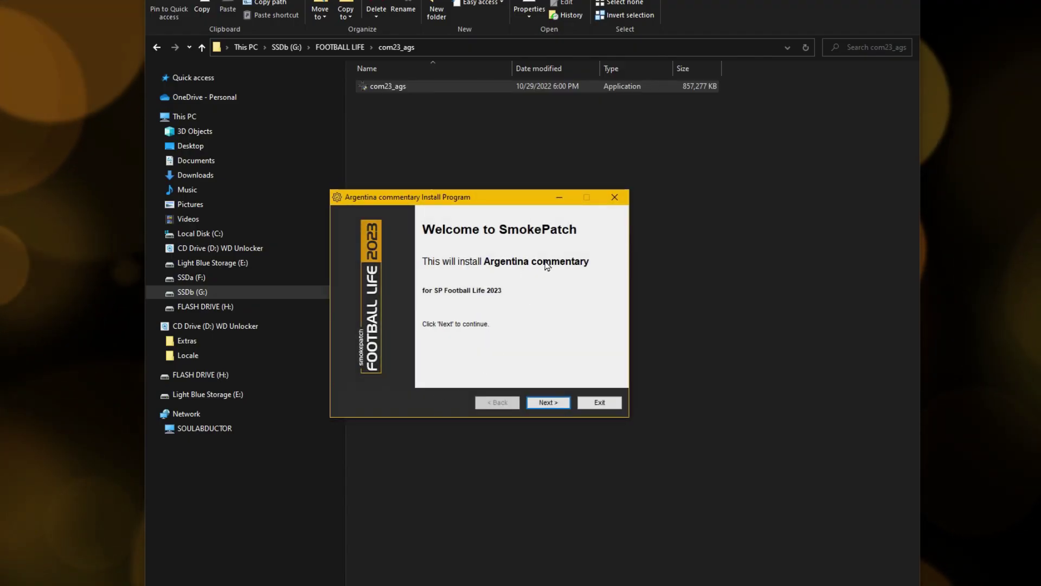
{"action": "left_click", "coordinate": [548, 402]}
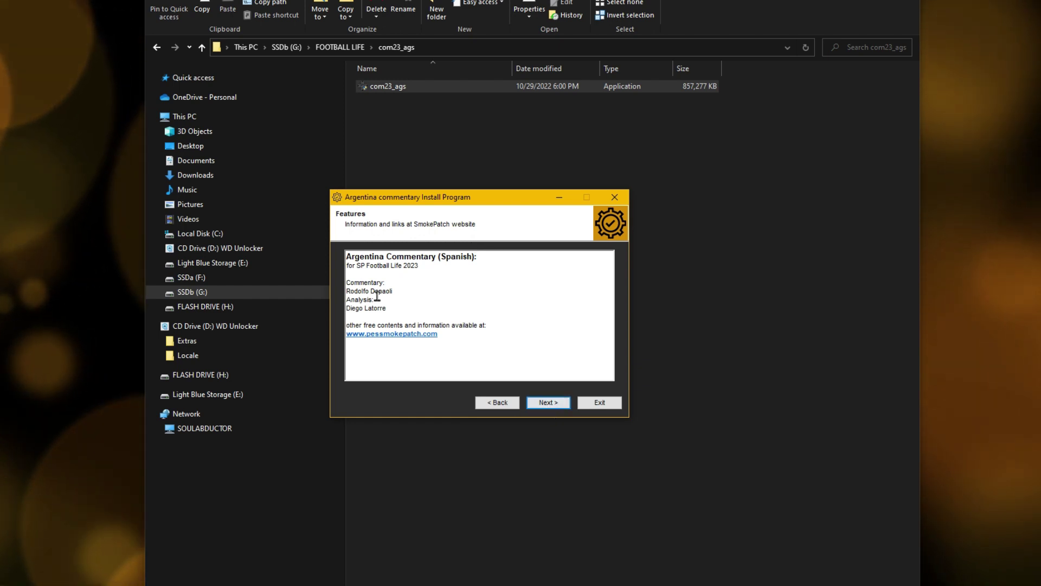
Install the Argentina commentary into G:\FOOTBALL LIFE\SPFL23\GAME FILES.
{"action": "left_click", "coordinate": [551, 402]}
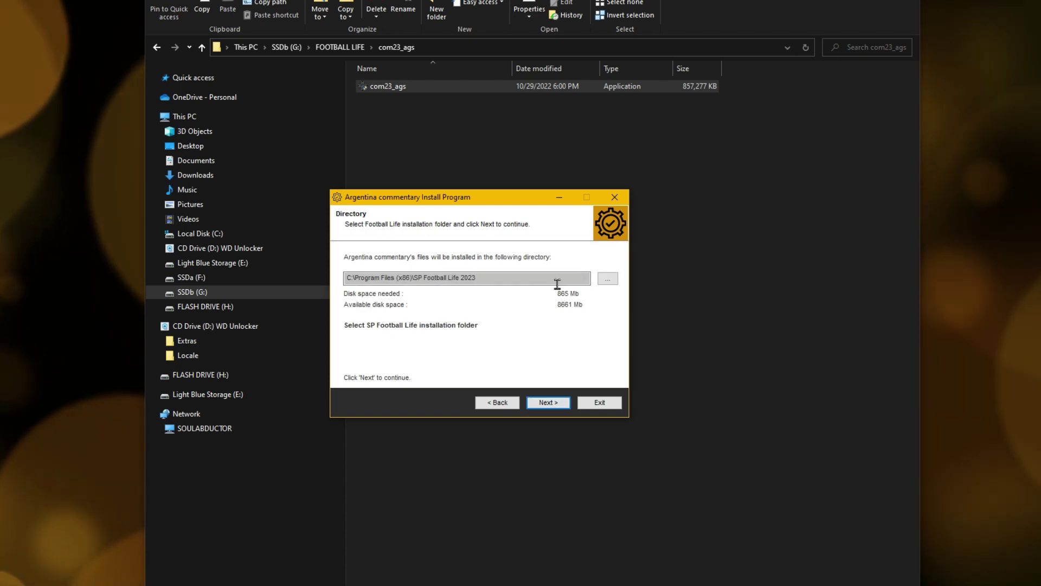
{"action": "left_click", "coordinate": [608, 278]}
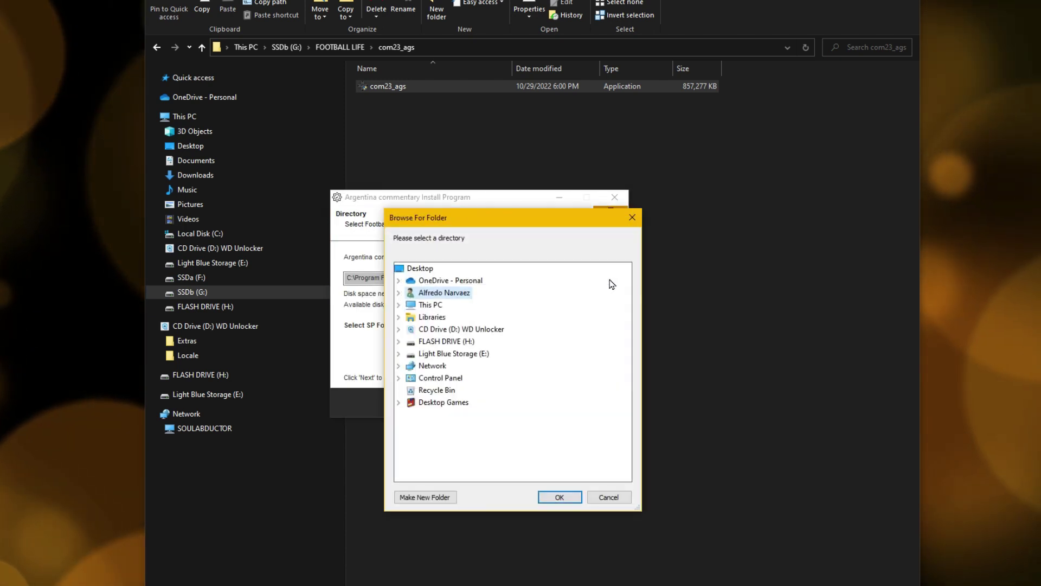
{"action": "double_click", "coordinate": [434, 304]}
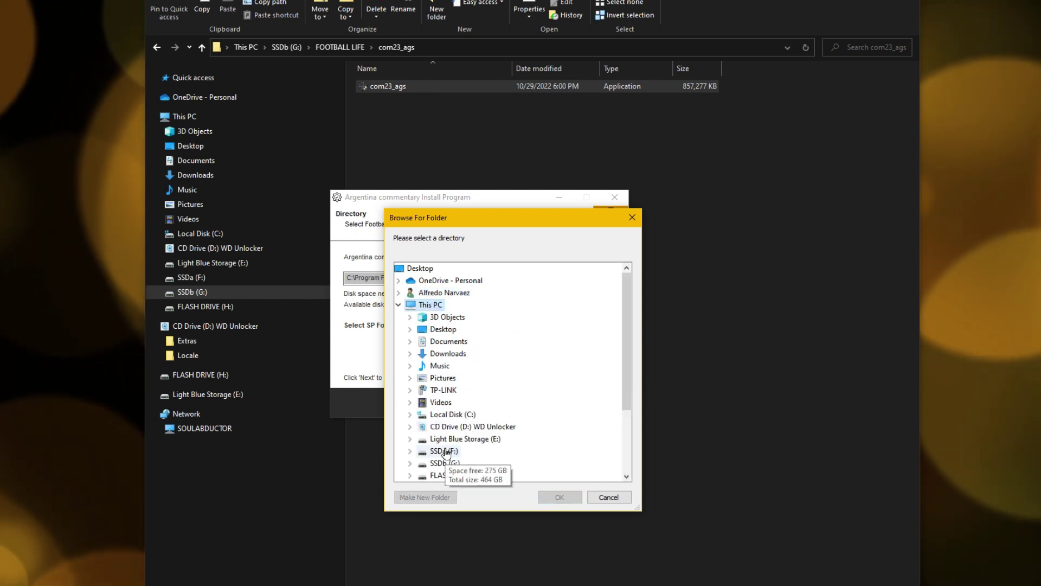
{"action": "double_click", "coordinate": [442, 462]}
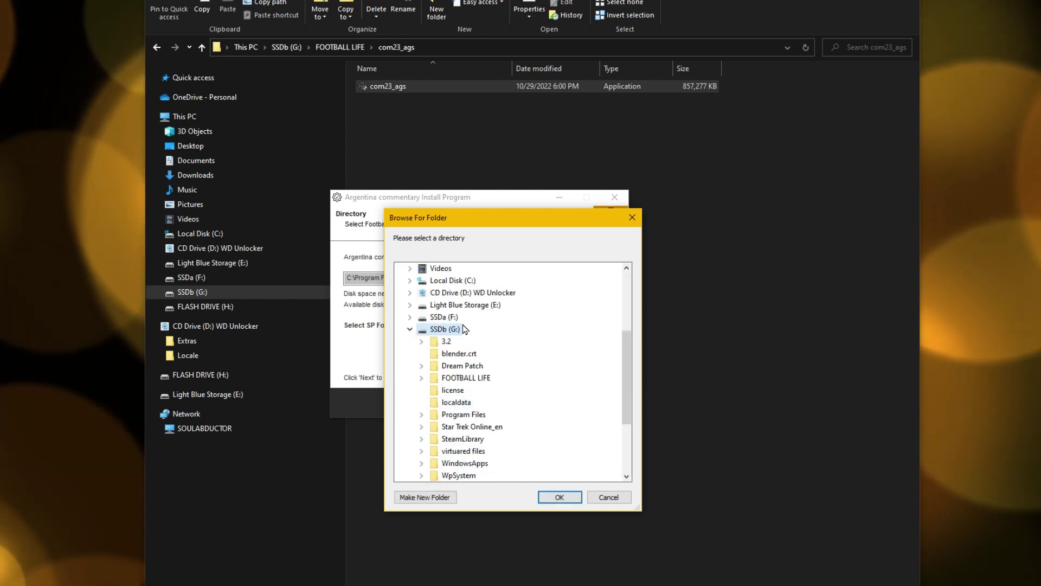
{"action": "scroll", "coordinate": [492, 399], "scroll_direction": "down", "scroll_amount": 2}
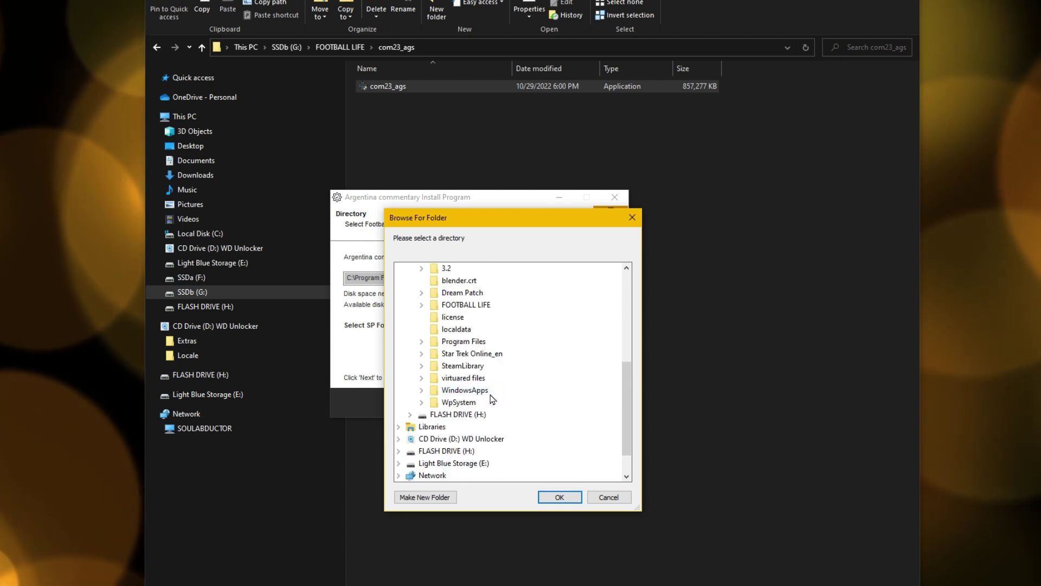
{"action": "double_click", "coordinate": [480, 304]}
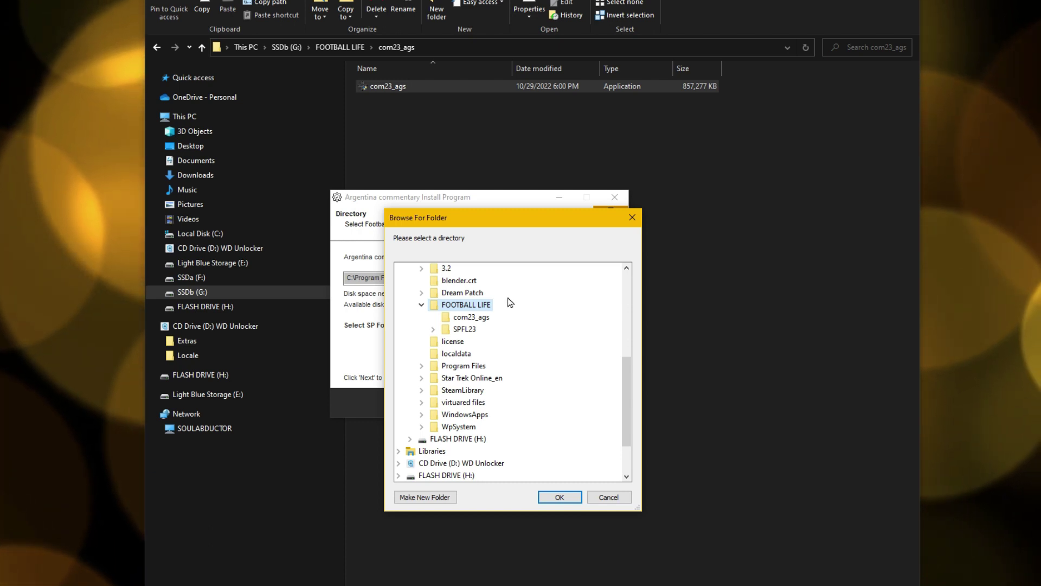
{"action": "double_click", "coordinate": [446, 331]}
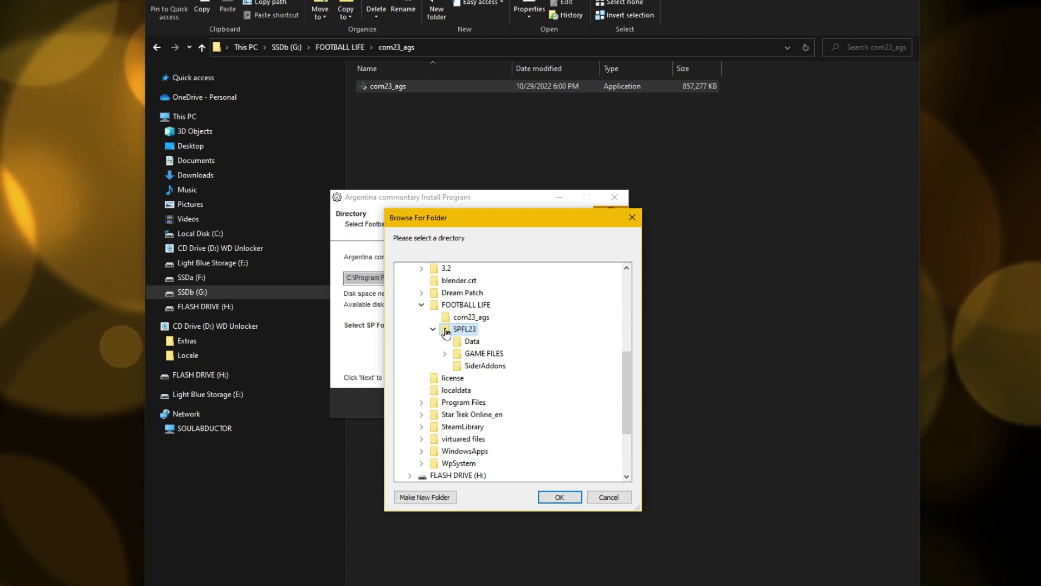
{"action": "double_click", "coordinate": [468, 353]}
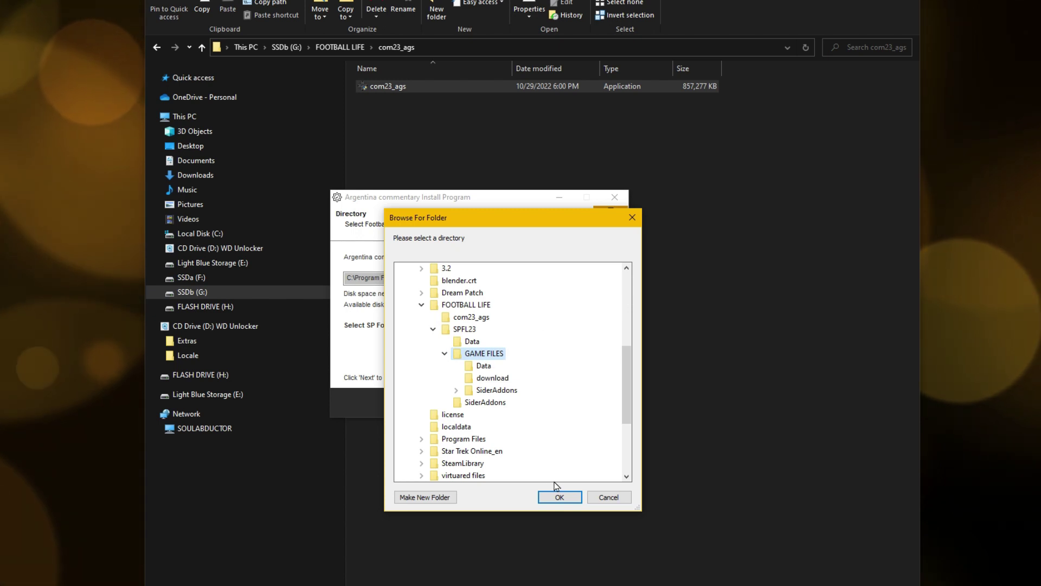
{"action": "left_click", "coordinate": [563, 497]}
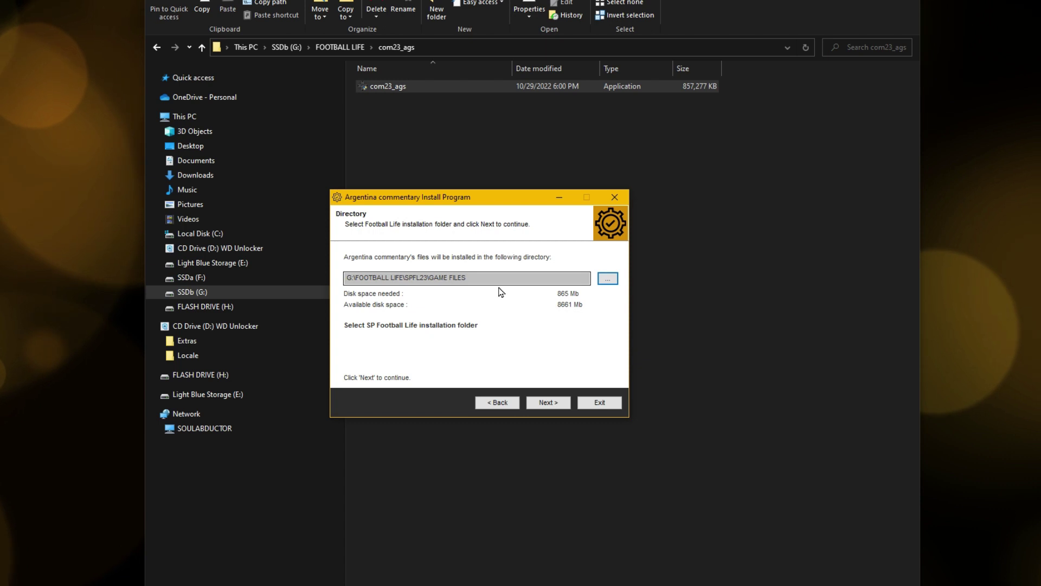
{"action": "left_click", "coordinate": [548, 403]}
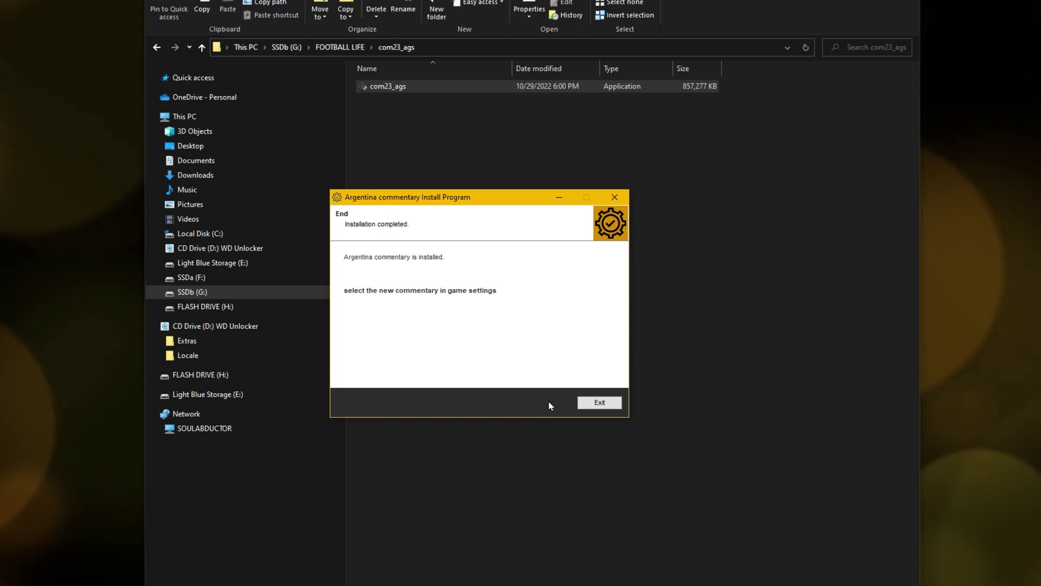
Exit the installer and open the Settings menu in Football Life 2023.
{"action": "left_click", "coordinate": [600, 402]}
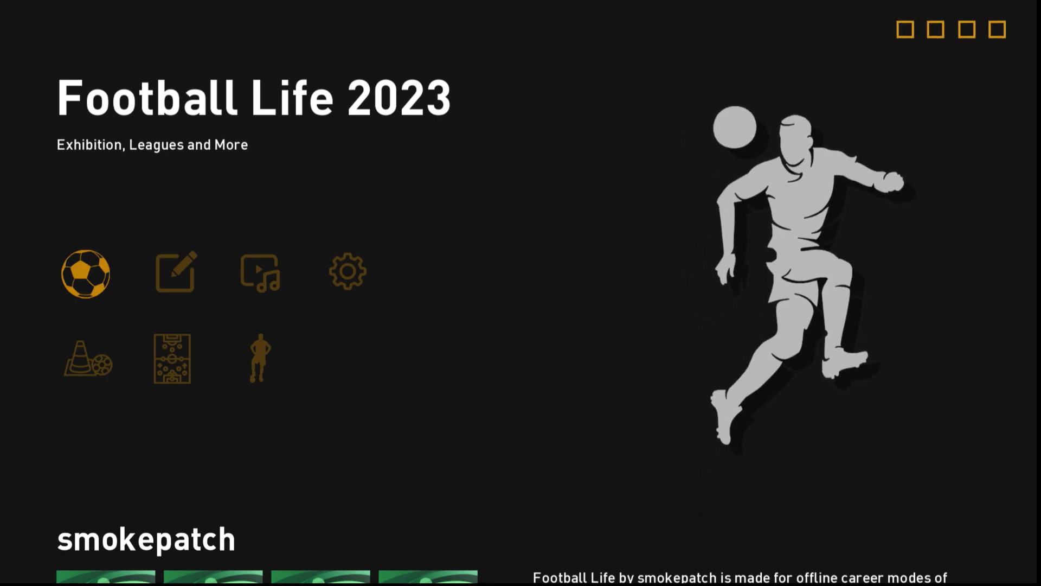
{"action": "key", "text": "Right"}
{"action": "key", "text": "Right"}
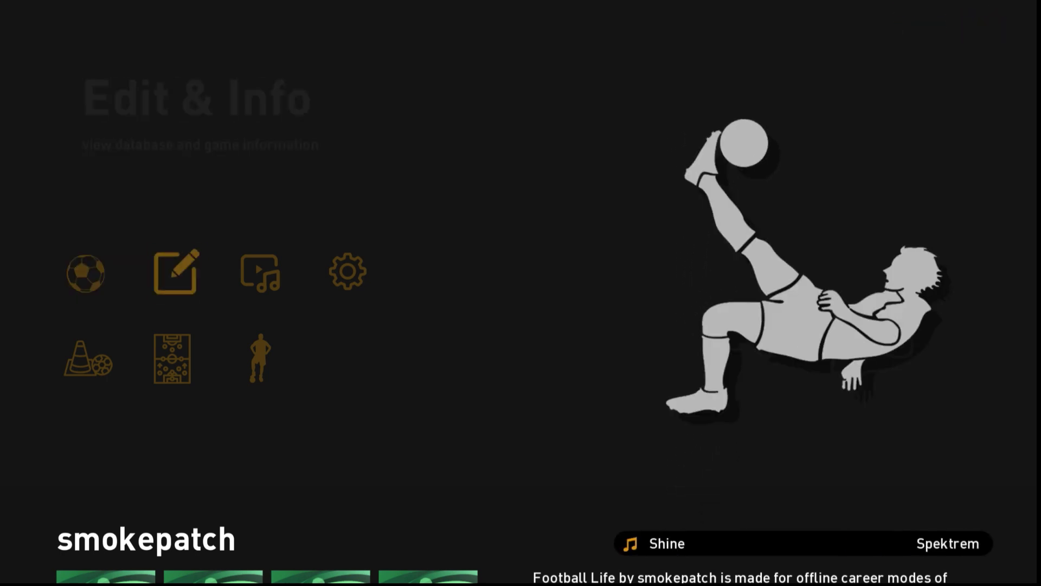
{"action": "key", "text": "Right"}
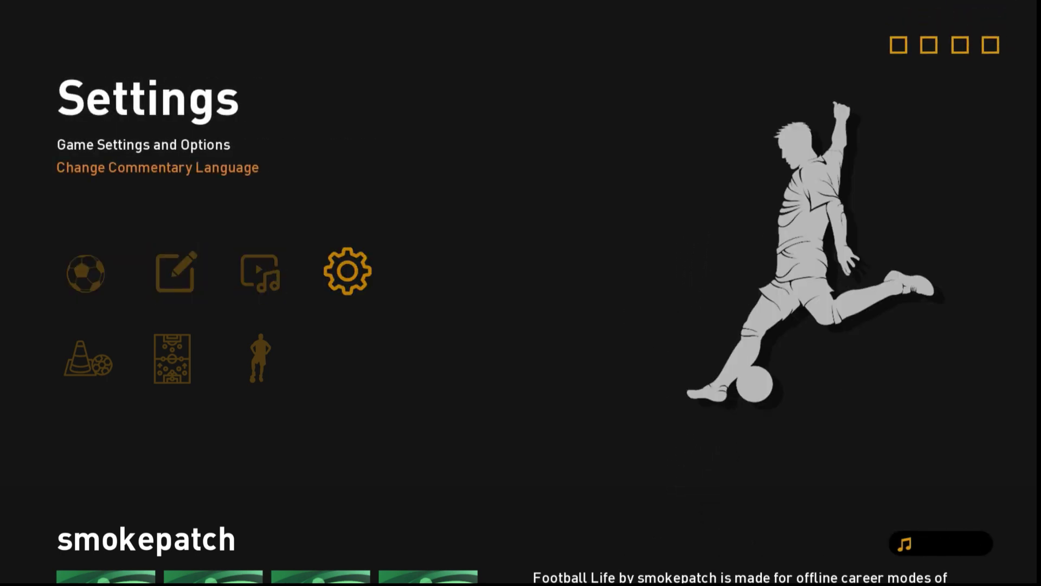
{"action": "key", "text": "Return"}
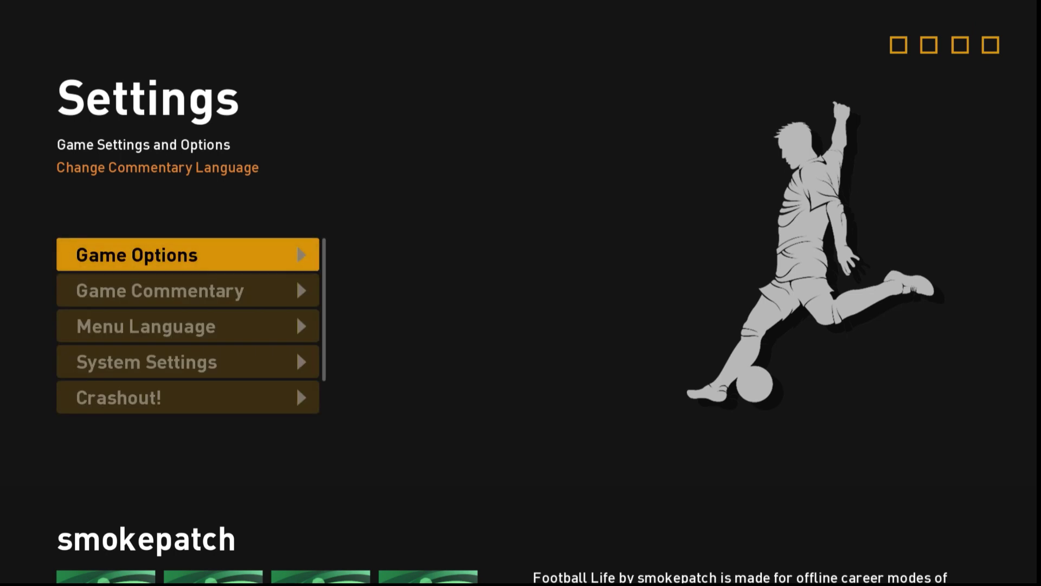